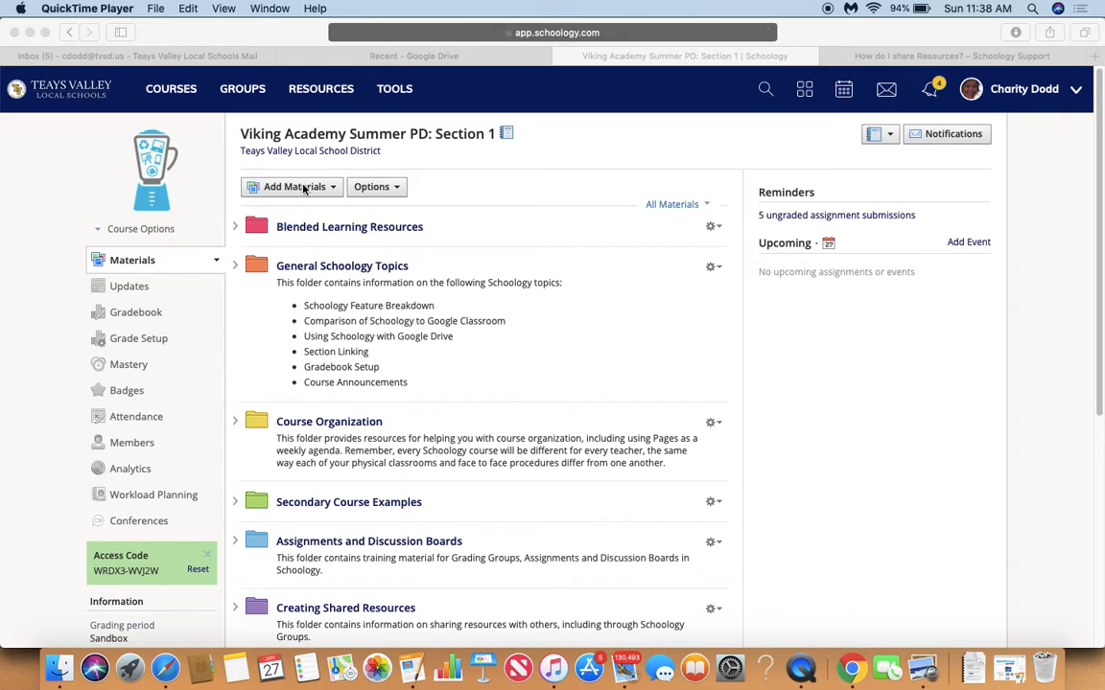
# Start a new discussion in the course materials titled "Shared Discussion Example" with an empty description.
pyautogui.click(303, 189)
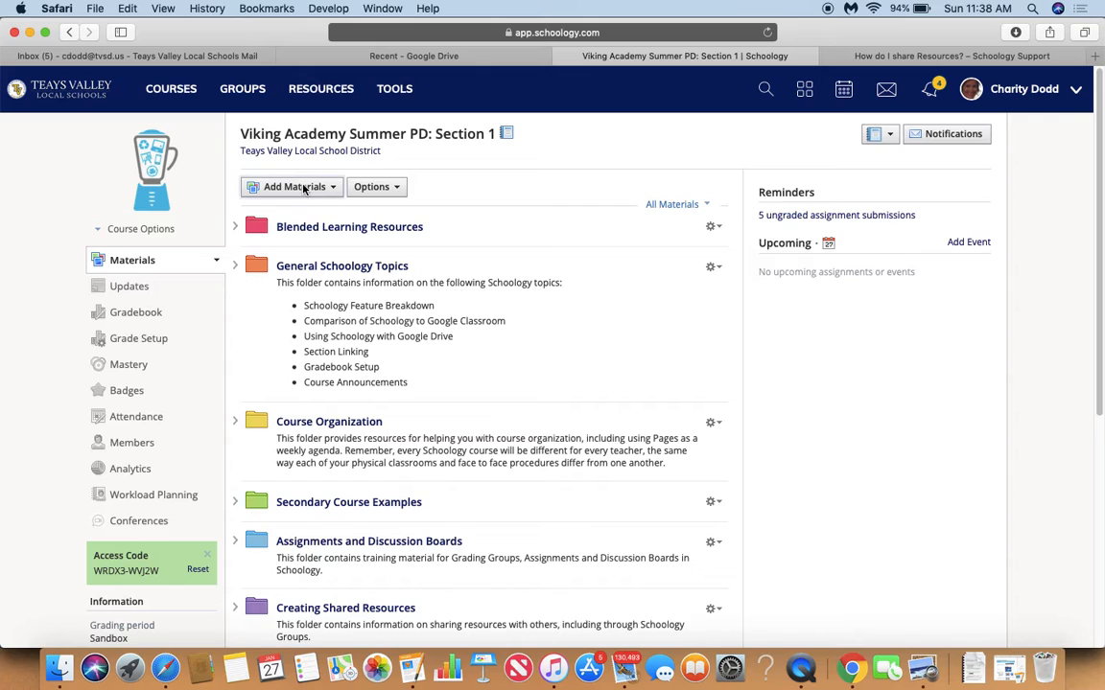
pyautogui.click(303, 189)
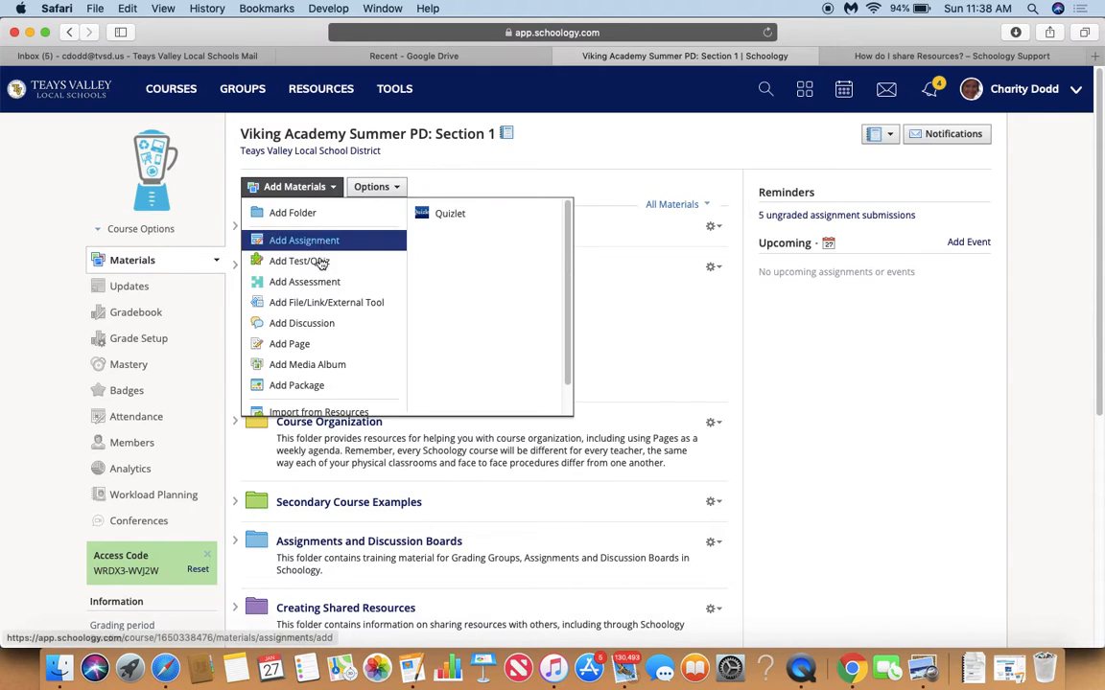
pyautogui.click(326, 330)
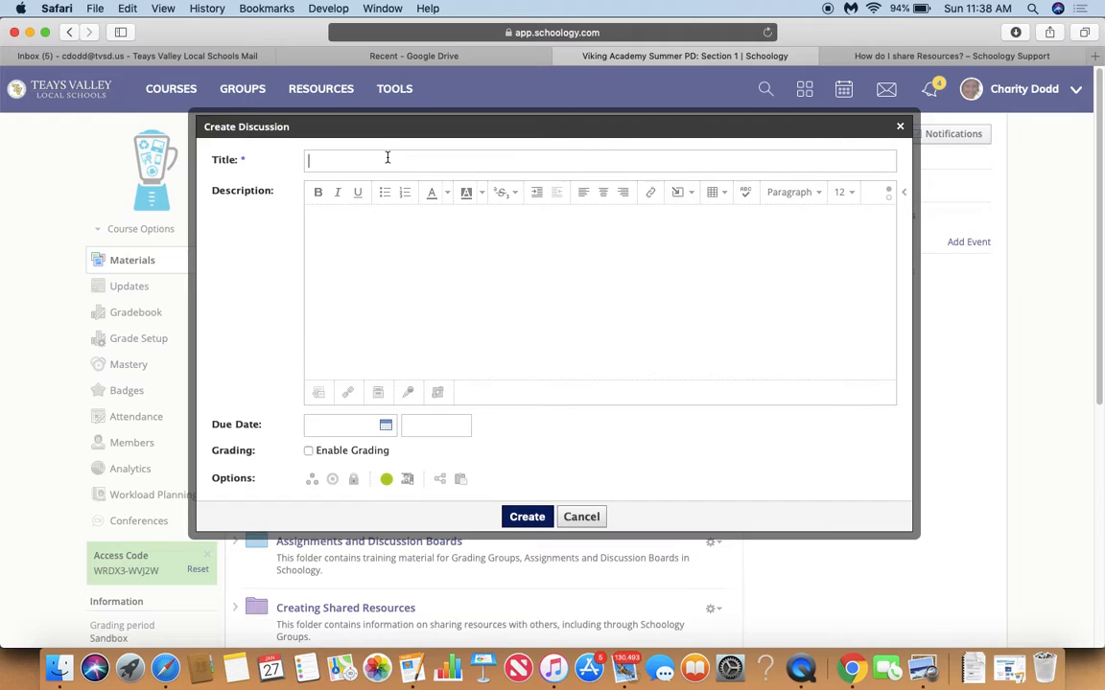
pyautogui.write('Shared Discussion Example')
pyautogui.click(365, 218)
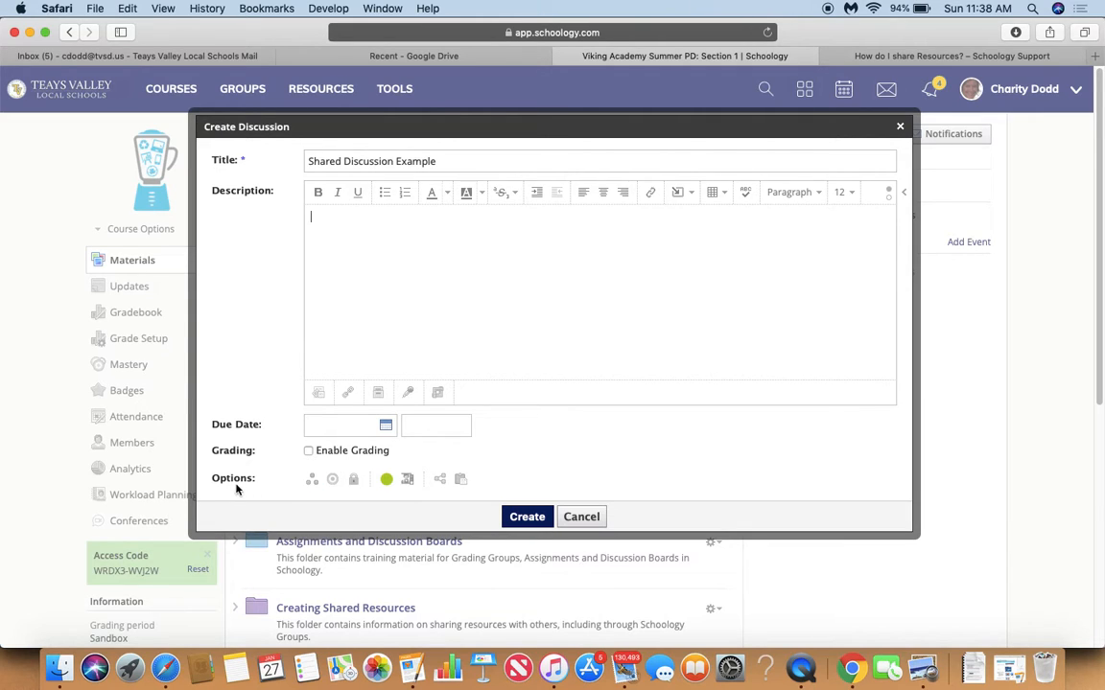
# Set the discussion to be shared with Digital Roadmap: Section 1 and create it.
pyautogui.click(442, 483)
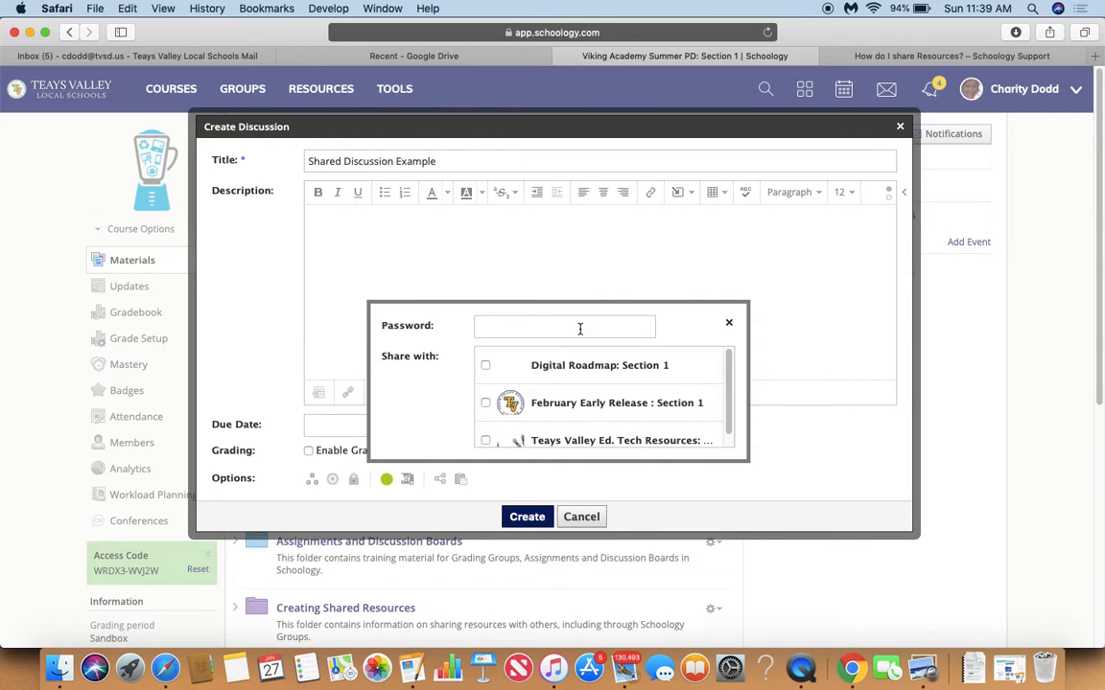
pyautogui.scroll(-5, 533, 359)
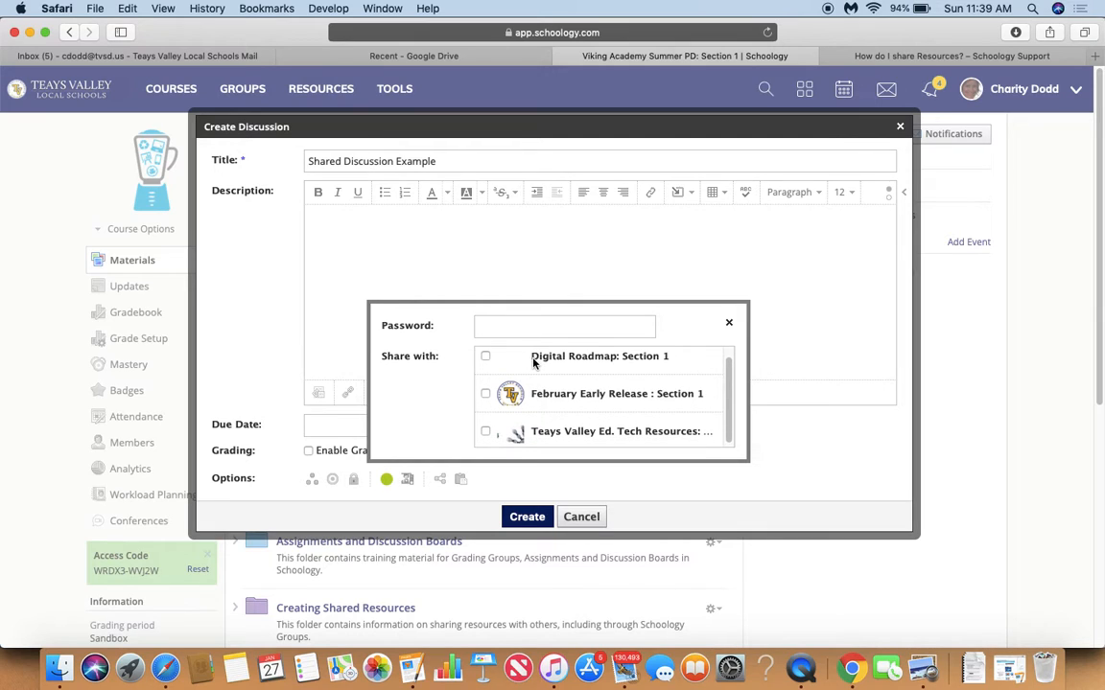
pyautogui.scroll(1, 514, 362)
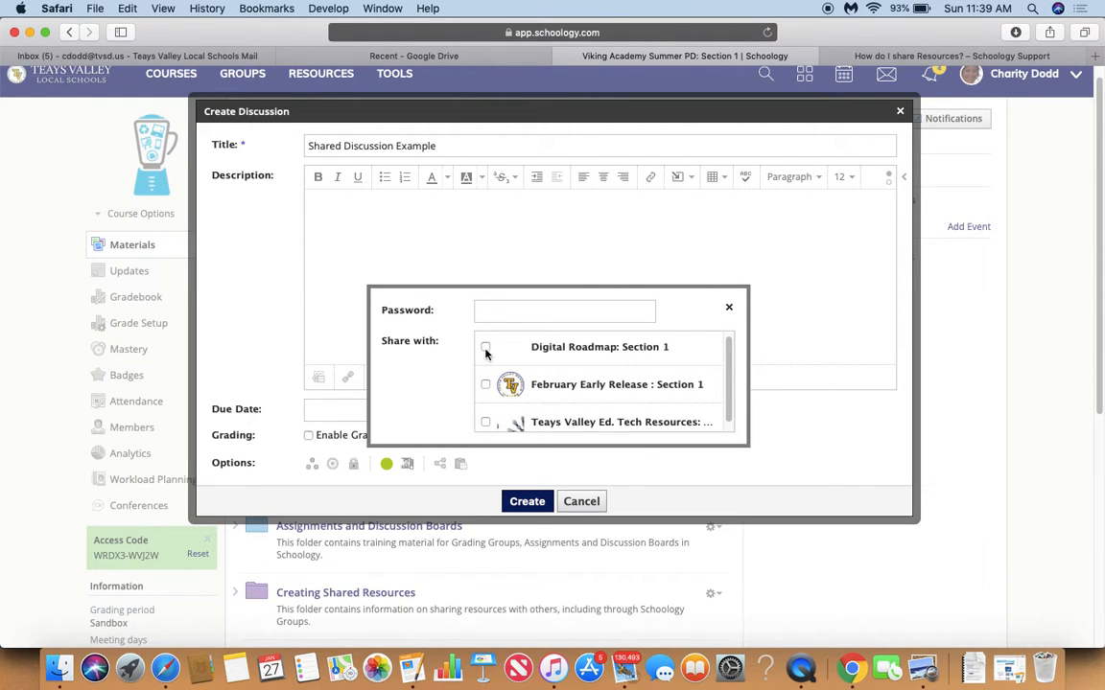
pyautogui.click(486, 350)
pyautogui.click(534, 506)
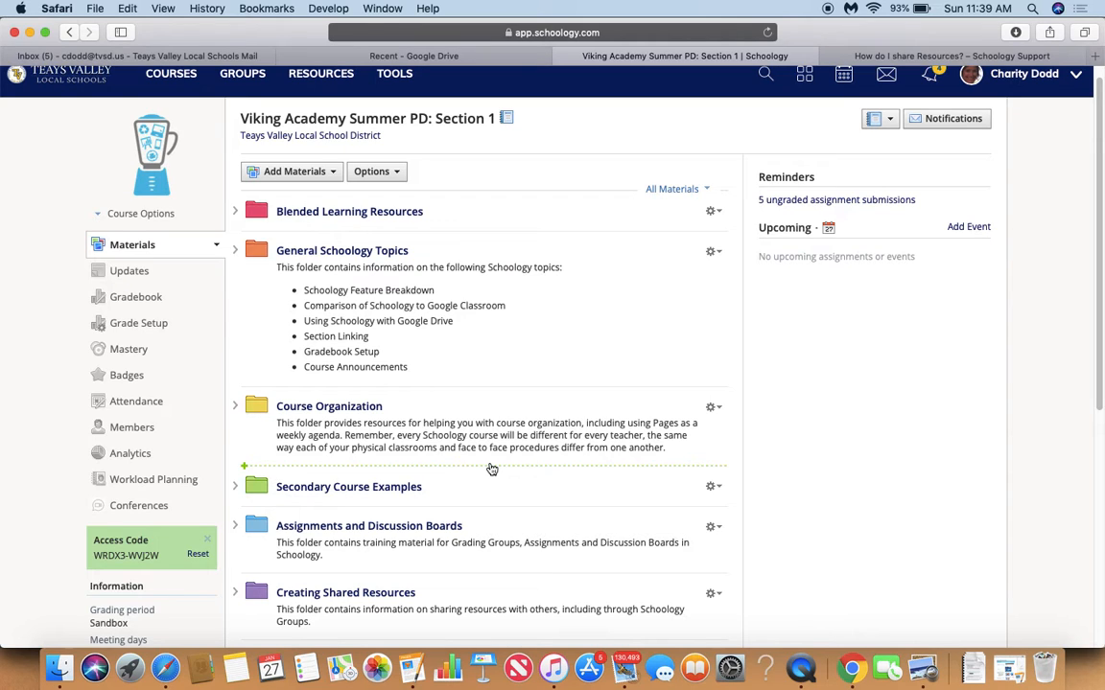
# Move the Shared Discussion Example to the top of the course materials, above the Blended Learning Resources folder.
pyautogui.scroll(-10, 490, 469)
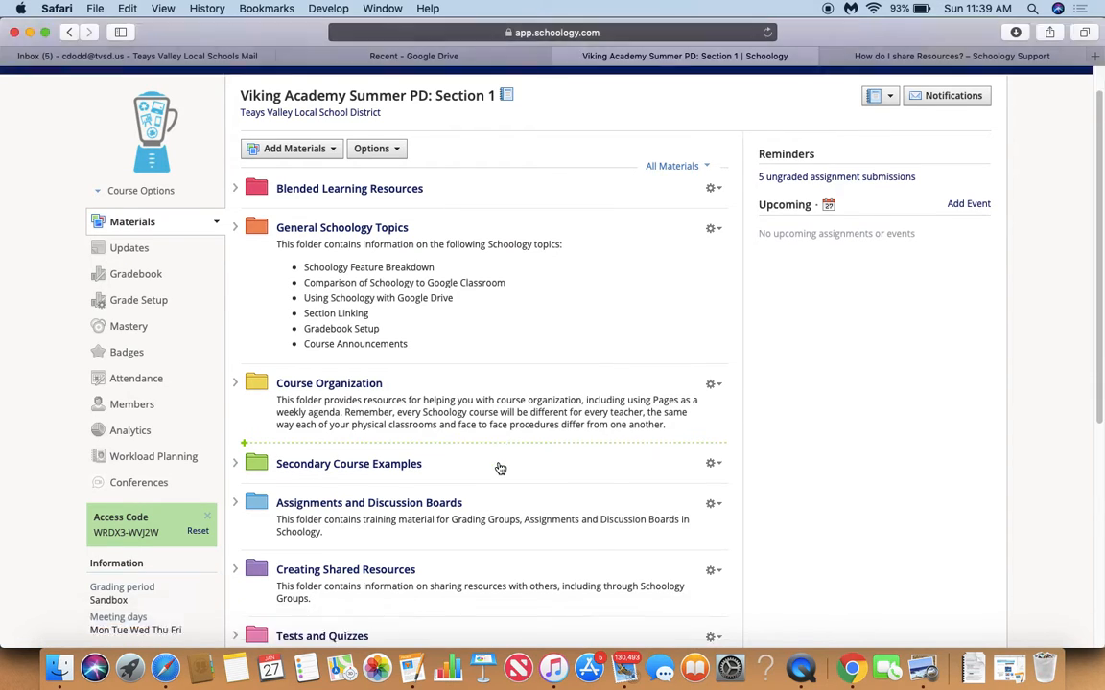
pyautogui.moveTo(369, 527); pyautogui.dragTo(368, 230)
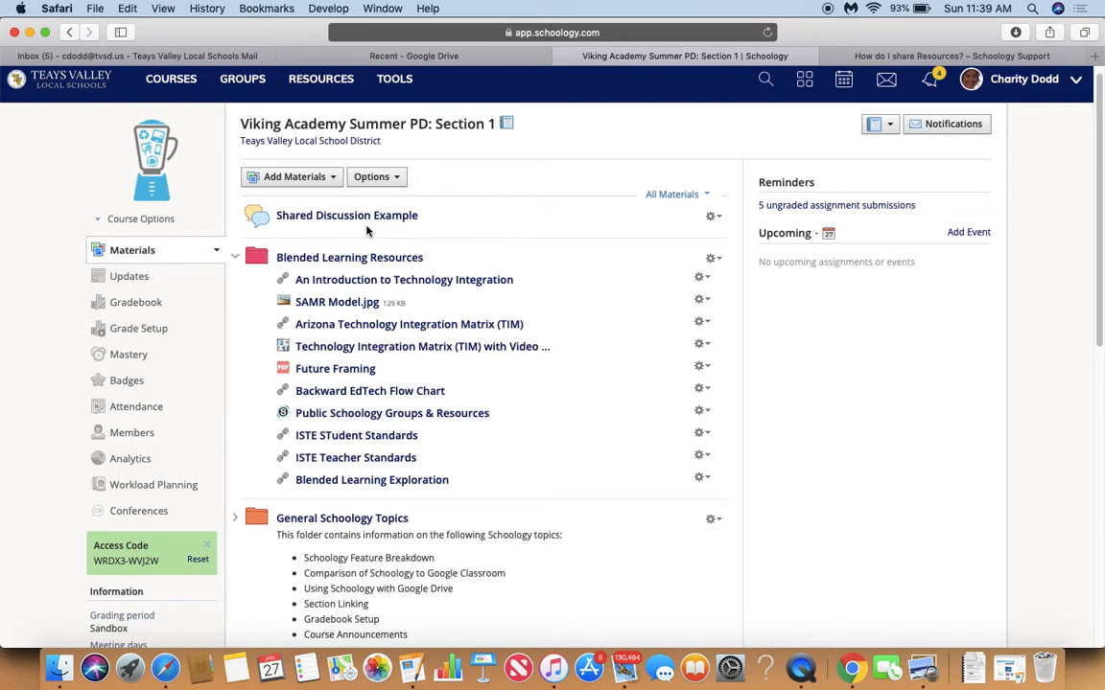
# Open the Shared Discussion Example and submit its course sharing with Digital Roadmap: Section 1 selected.
pyautogui.click(346, 217)
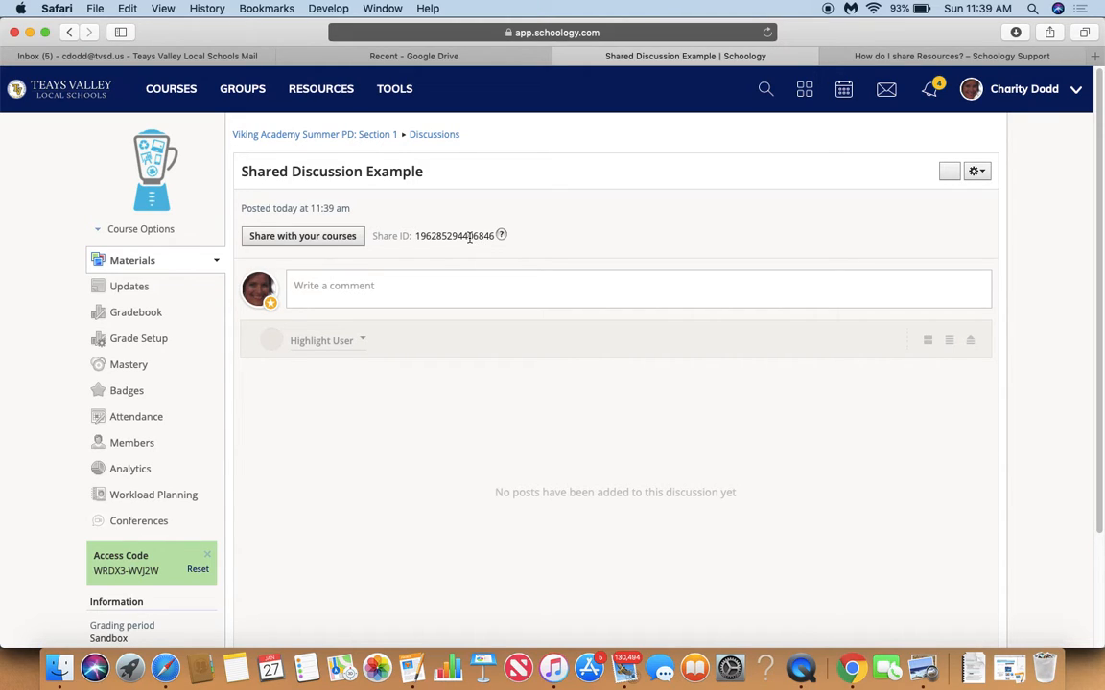
pyautogui.click(307, 240)
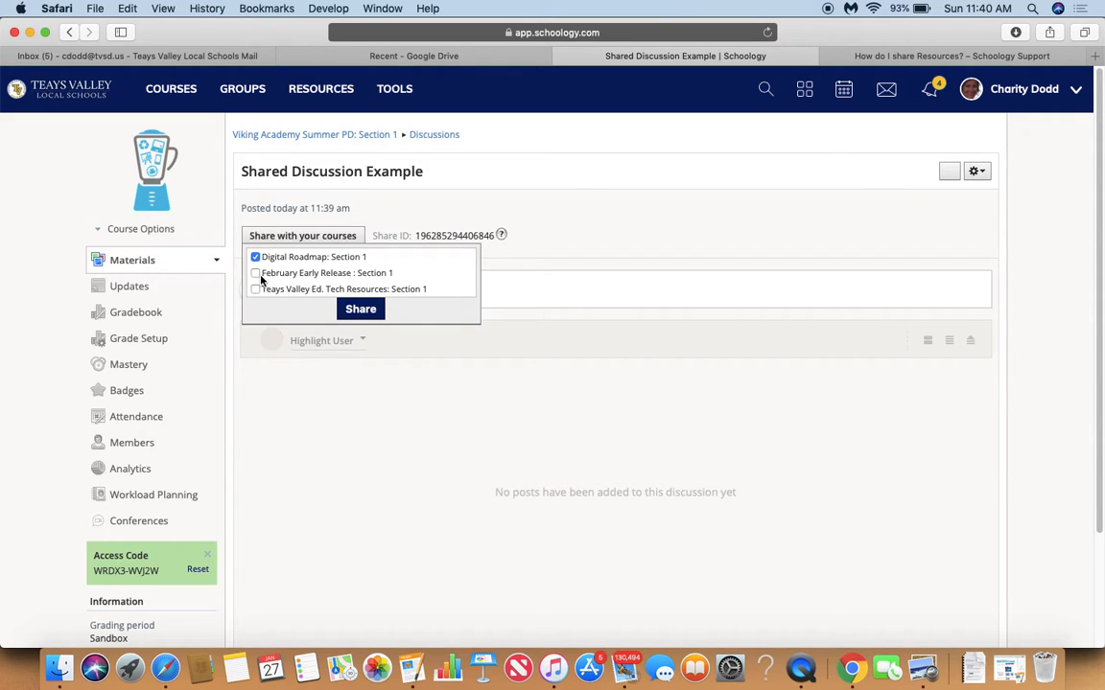
pyautogui.click(380, 308)
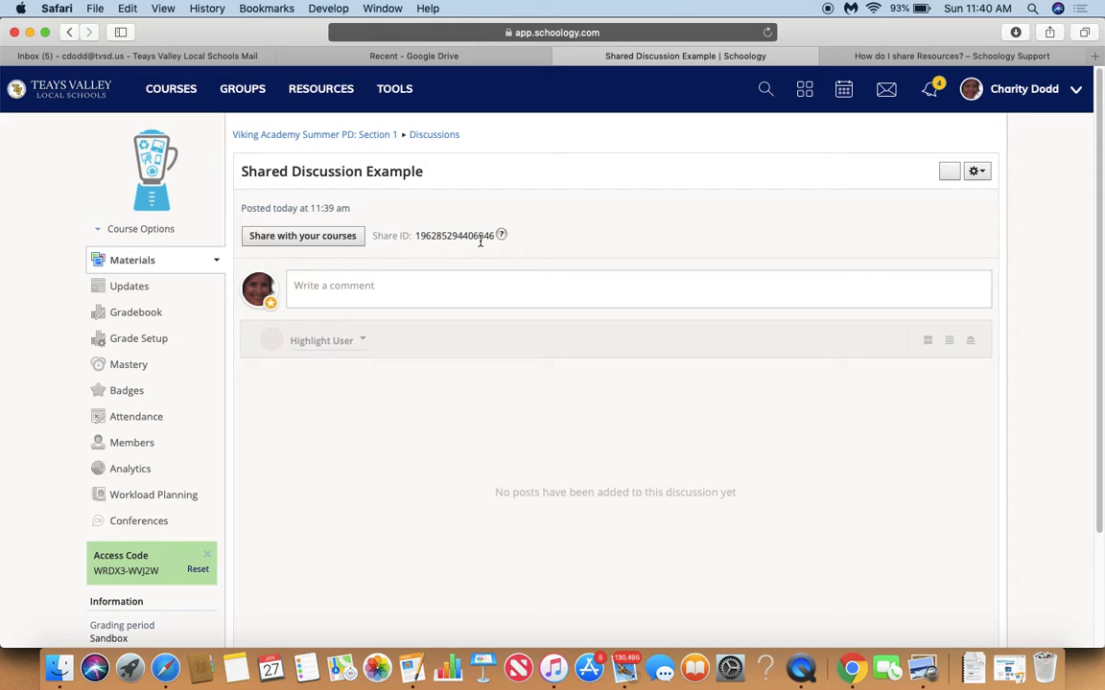
pyautogui.click(144, 268)
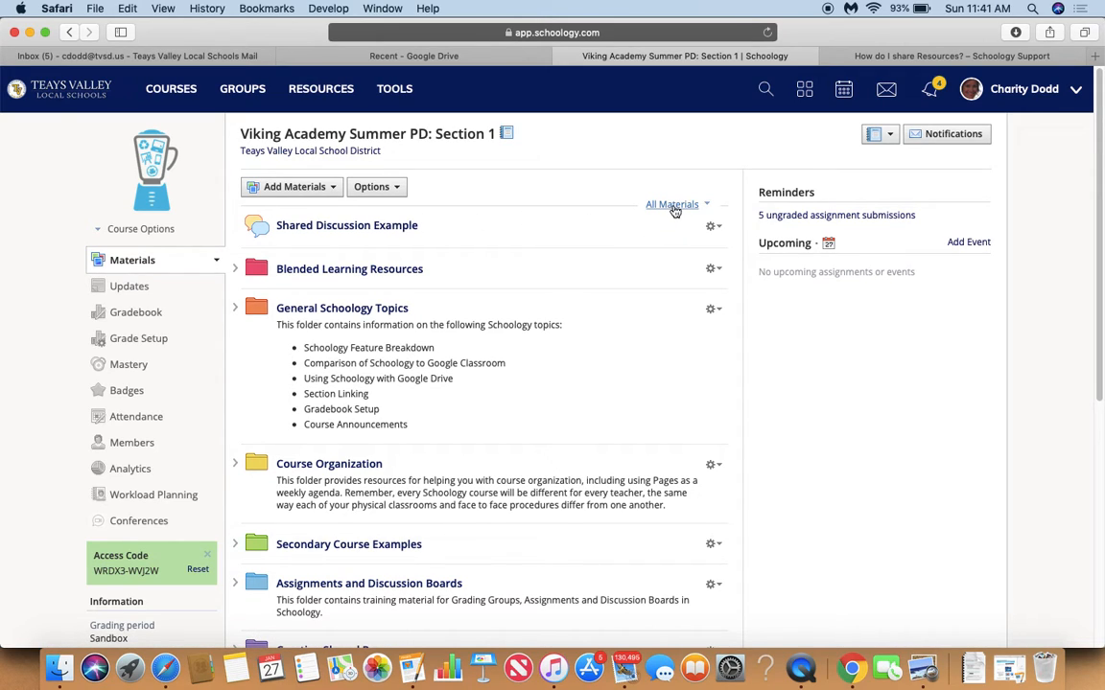
pyautogui.click(706, 204)
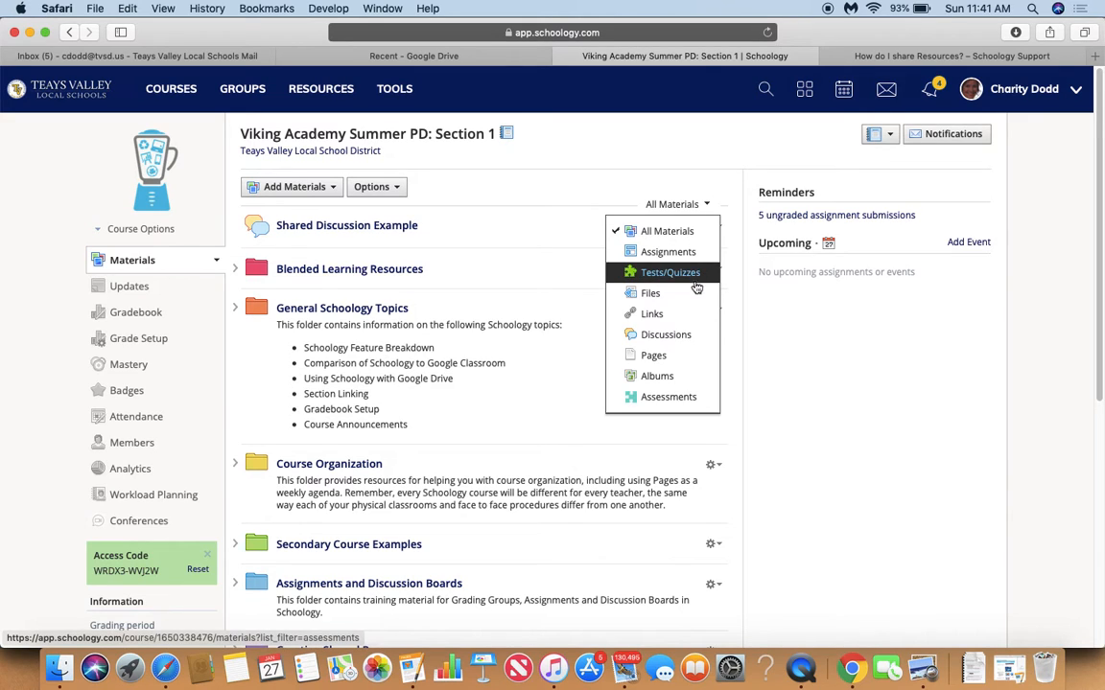
pyautogui.click(700, 335)
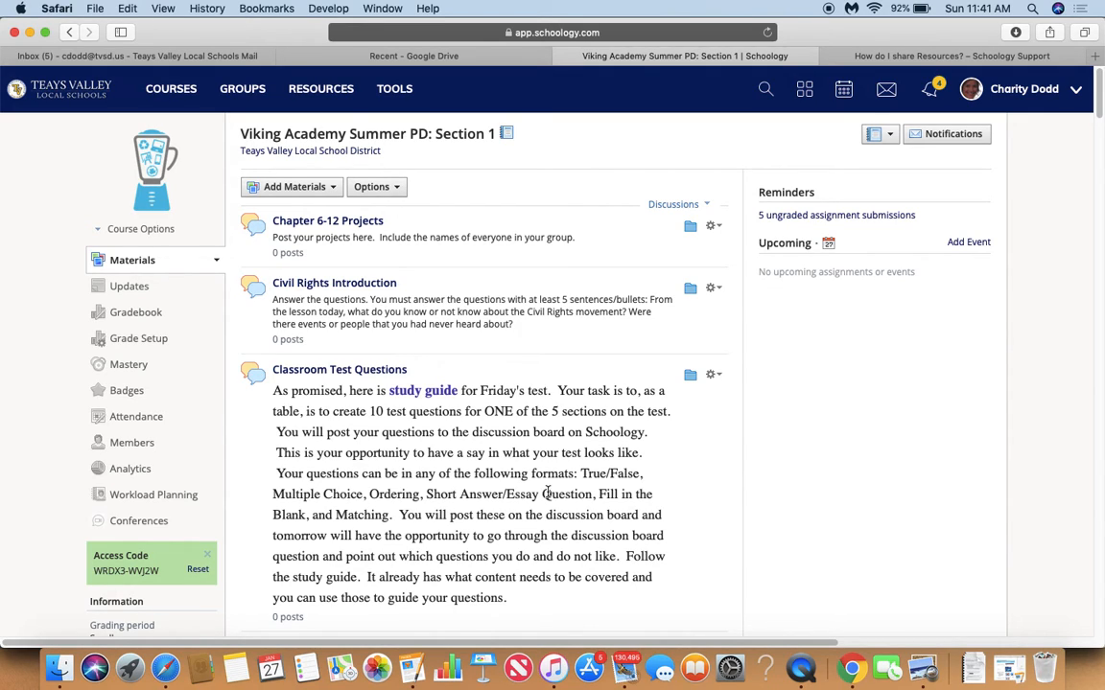
pyautogui.click(394, 189)
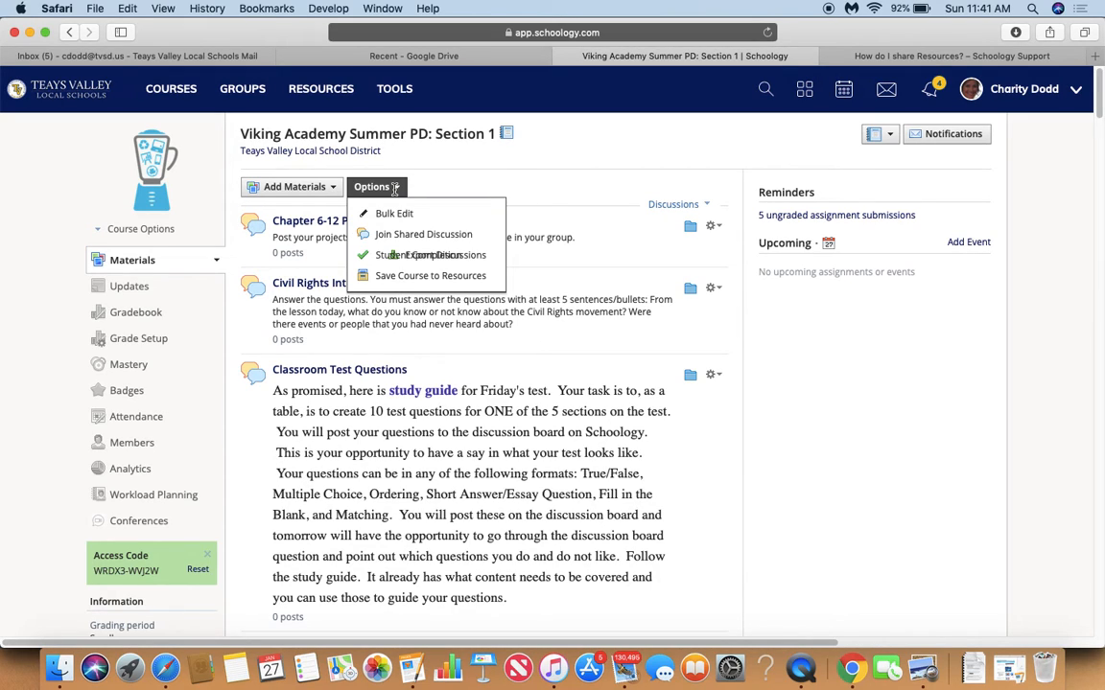
pyautogui.click(446, 238)
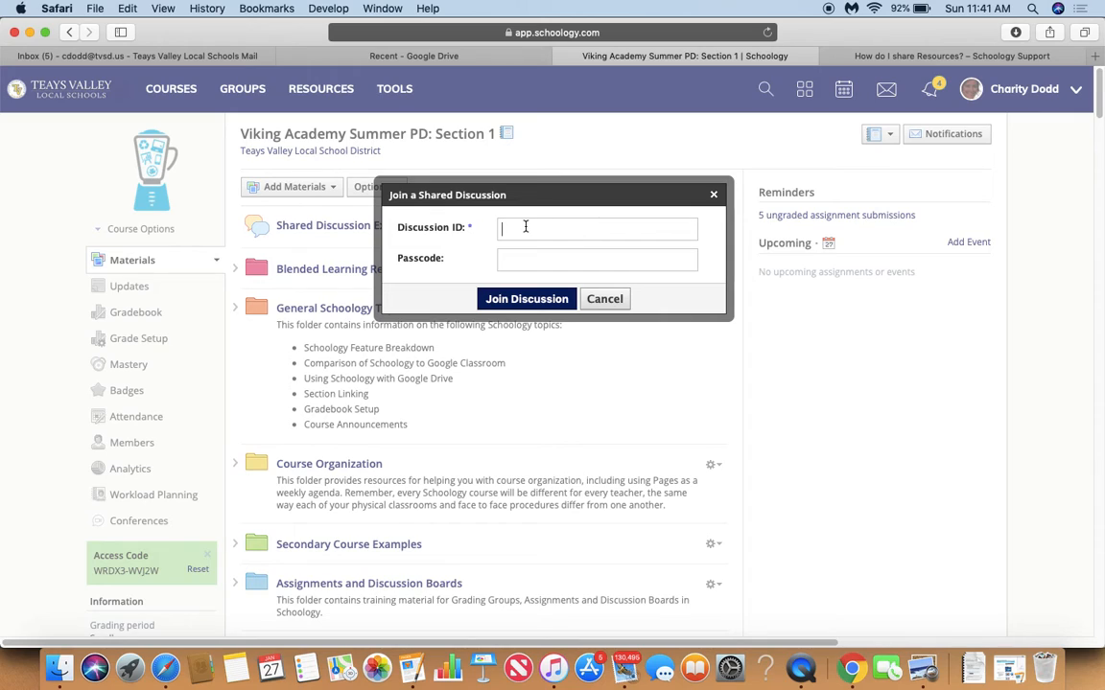
pyautogui.click(605, 300)
# Open the Shared Discussion Example and copy its Share ID.
pyautogui.click(369, 232)
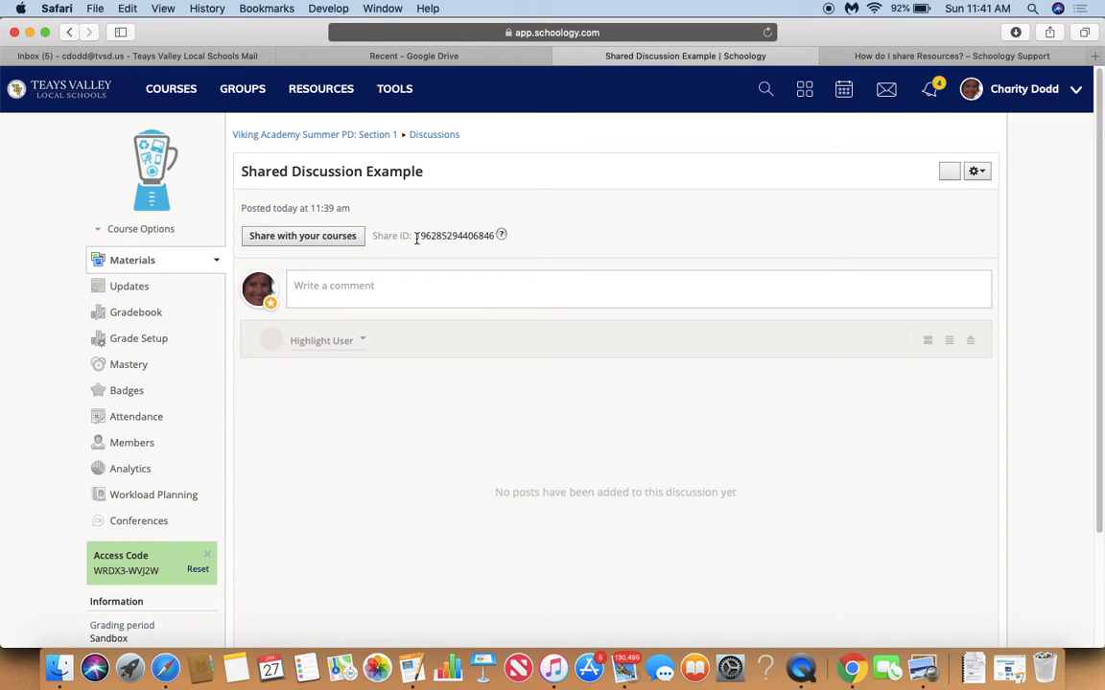
pyautogui.moveTo(417, 238); pyautogui.dragTo(486, 239)
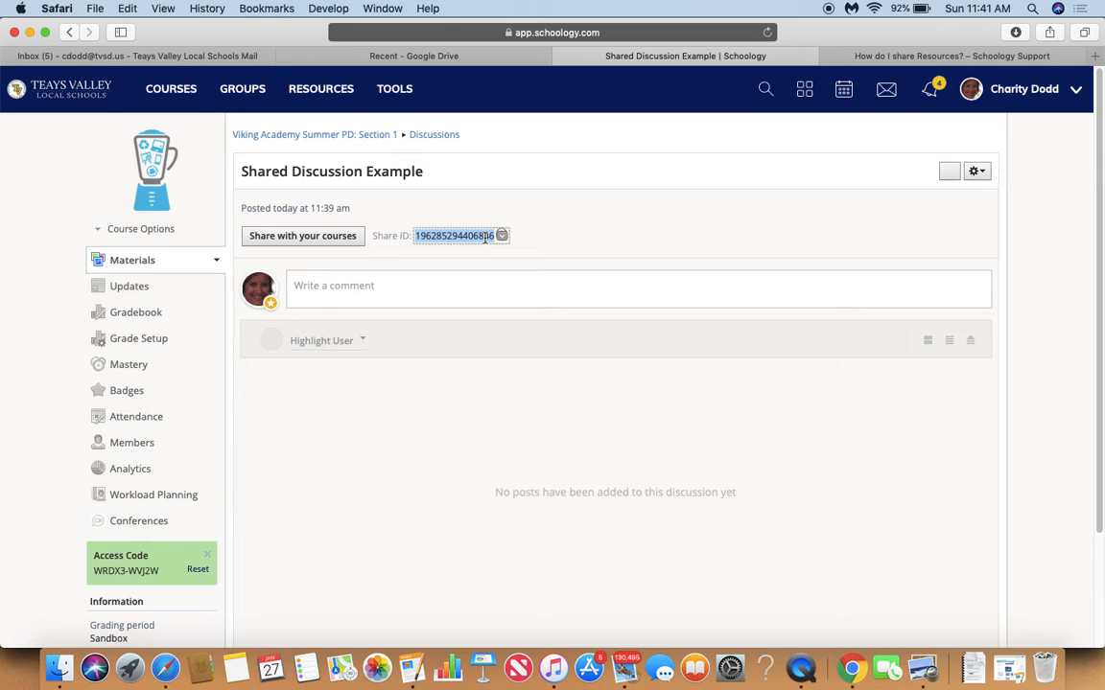
pyautogui.click(480, 236)
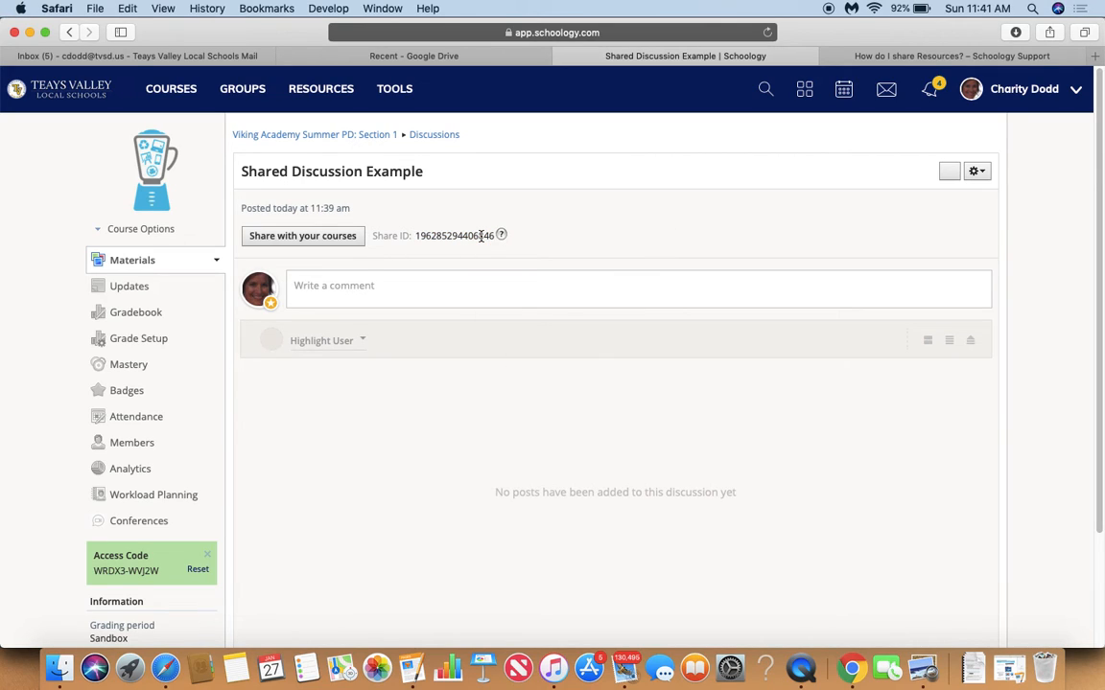
pyautogui.moveTo(416, 238); pyautogui.dragTo(485, 241)
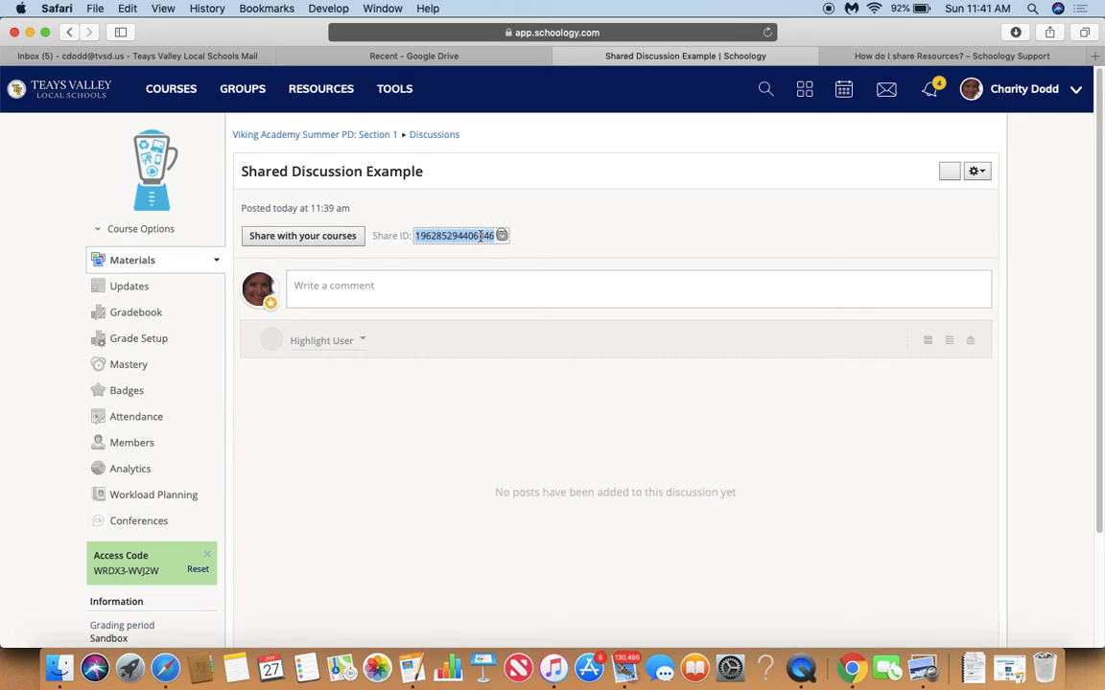
pyautogui.rightClick(481, 236)
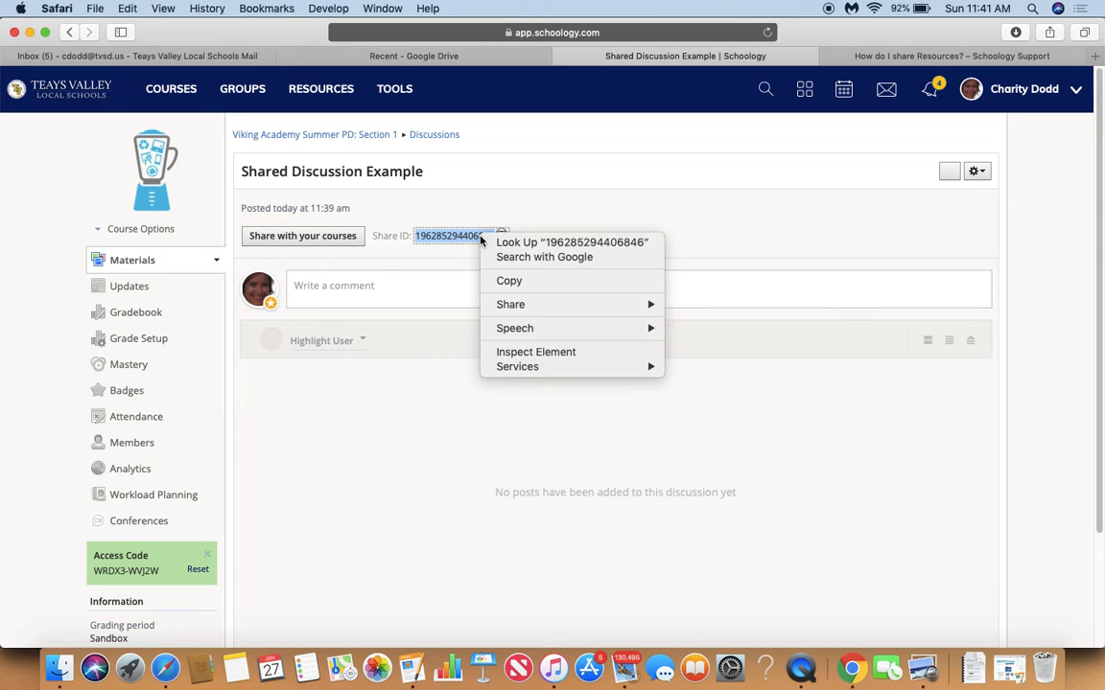
pyautogui.click(506, 279)
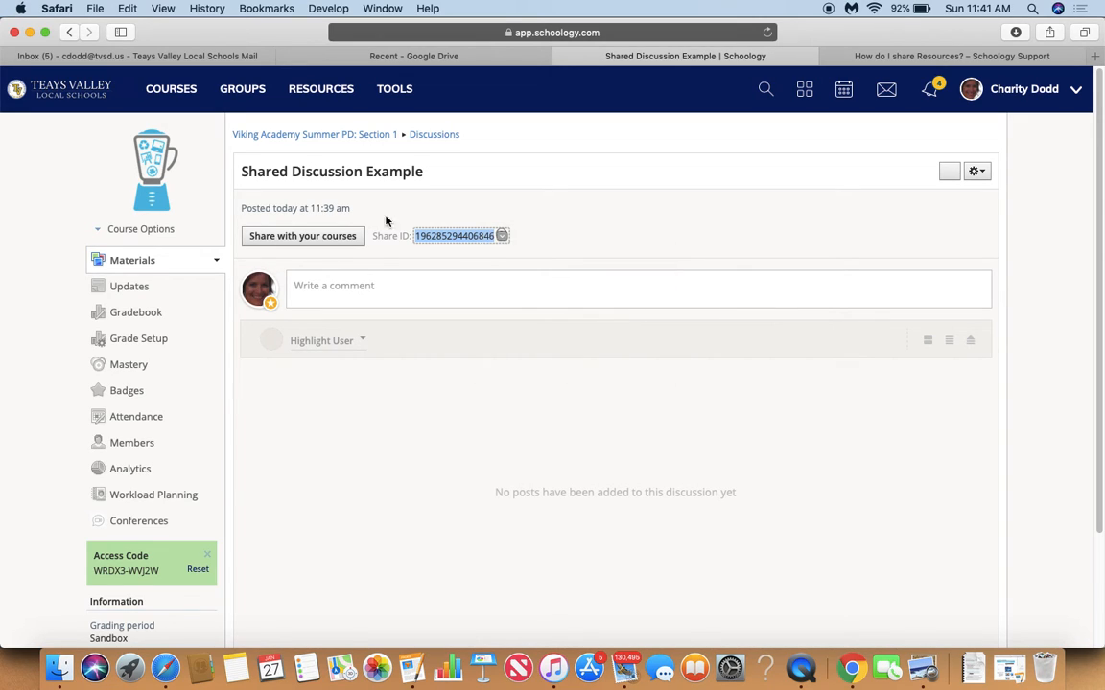
# Return to the Viking Academy Summer PD course materials, show only Discussions, and open the form for joining a shared discussion.
pyautogui.click(368, 143)
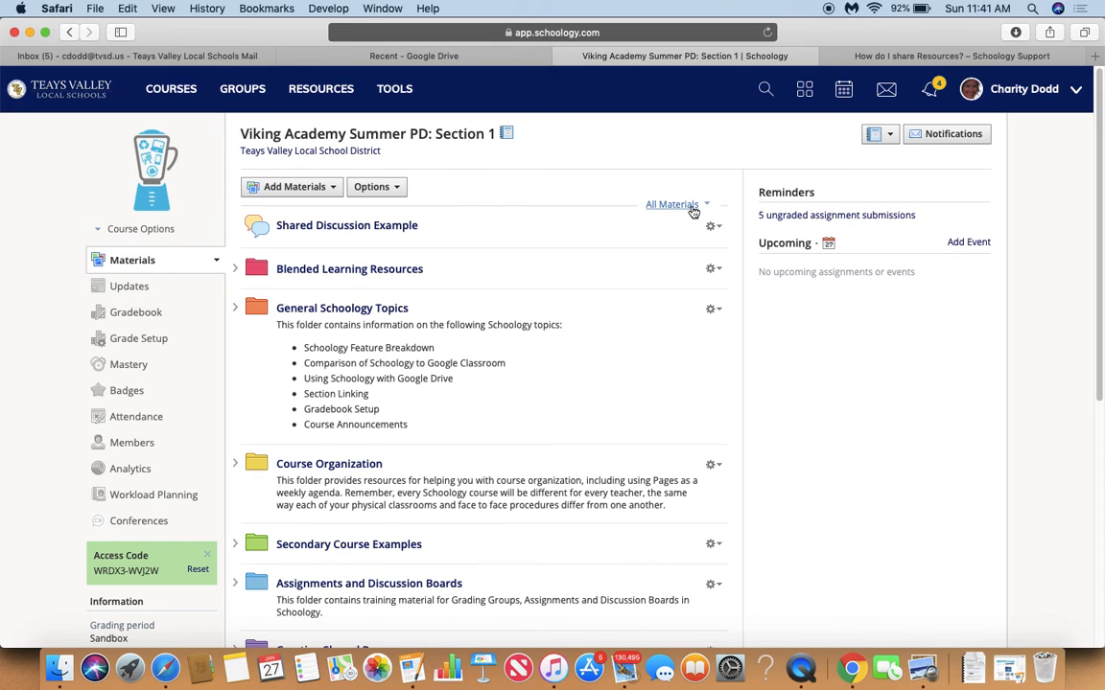
pyautogui.click(701, 208)
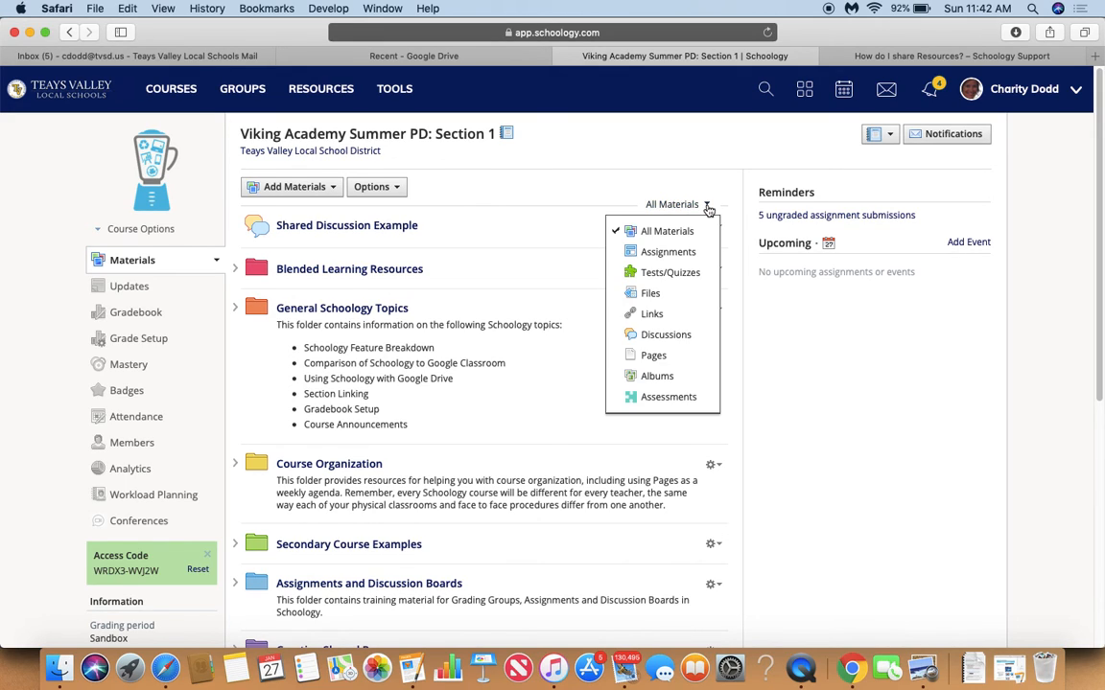
pyautogui.click(701, 338)
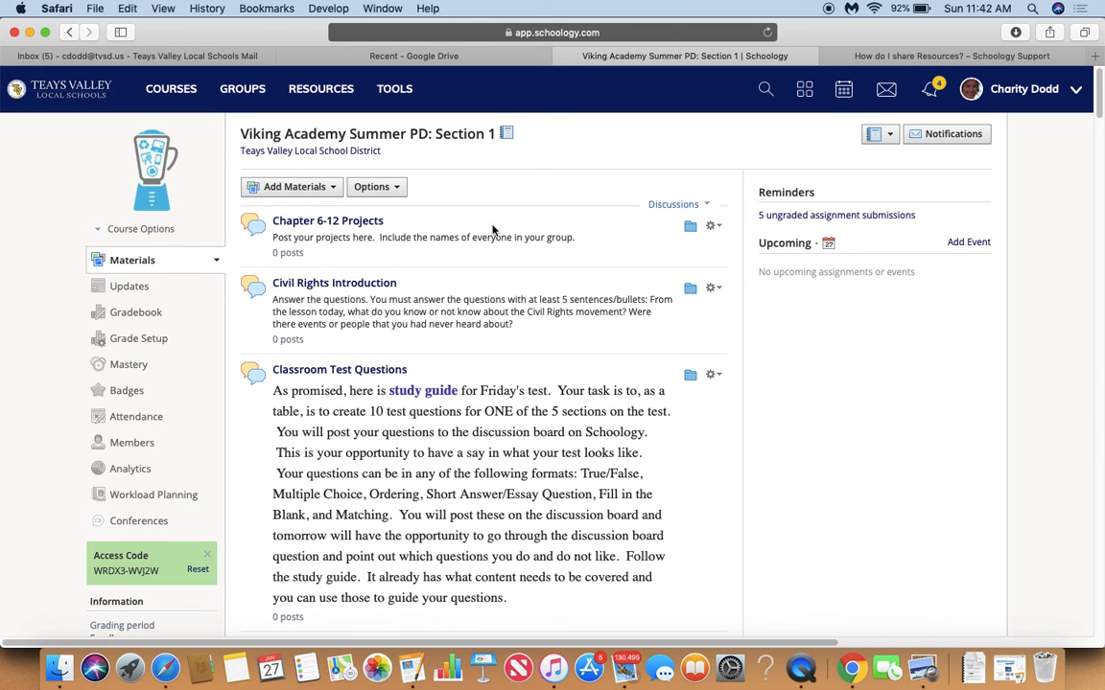
pyautogui.click(393, 189)
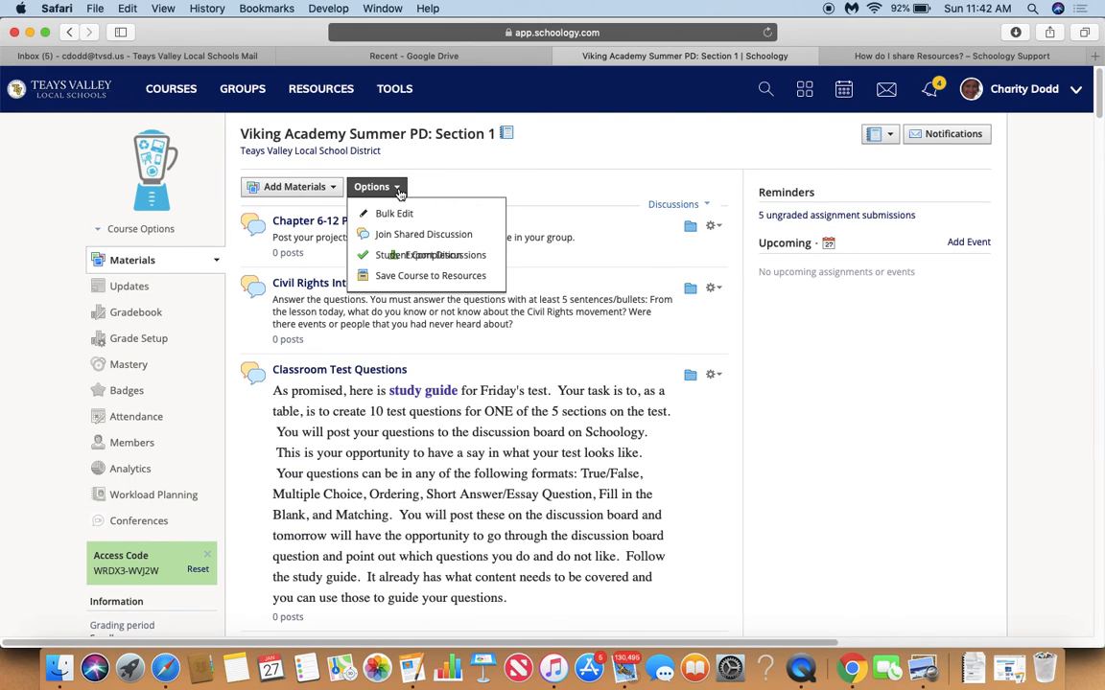
pyautogui.click(405, 237)
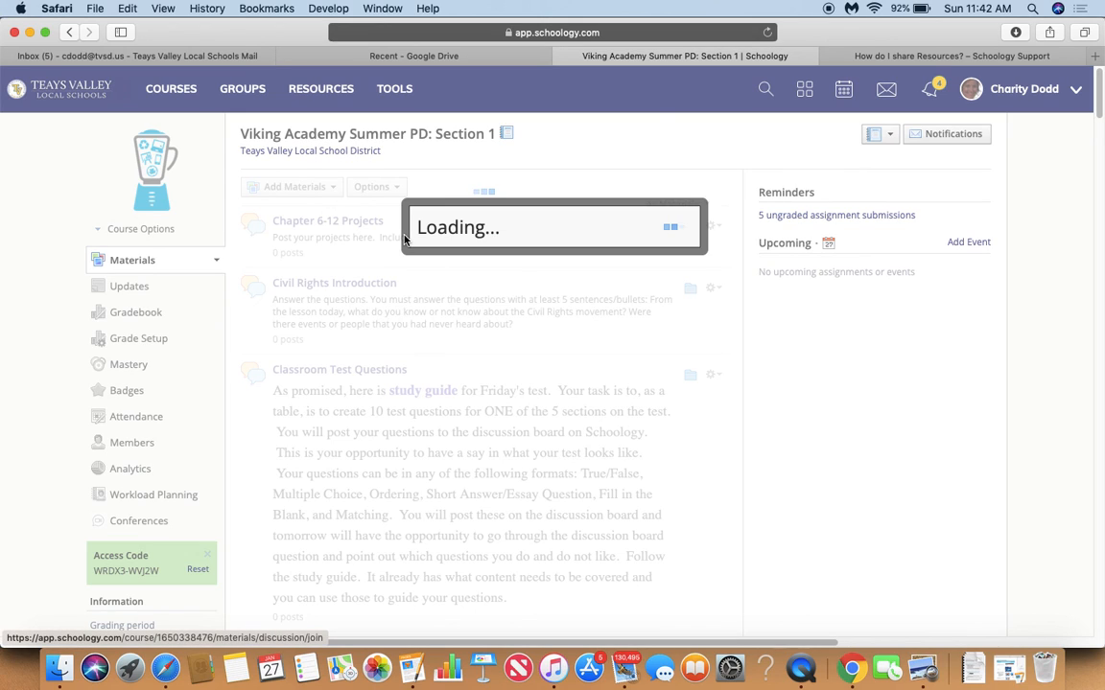